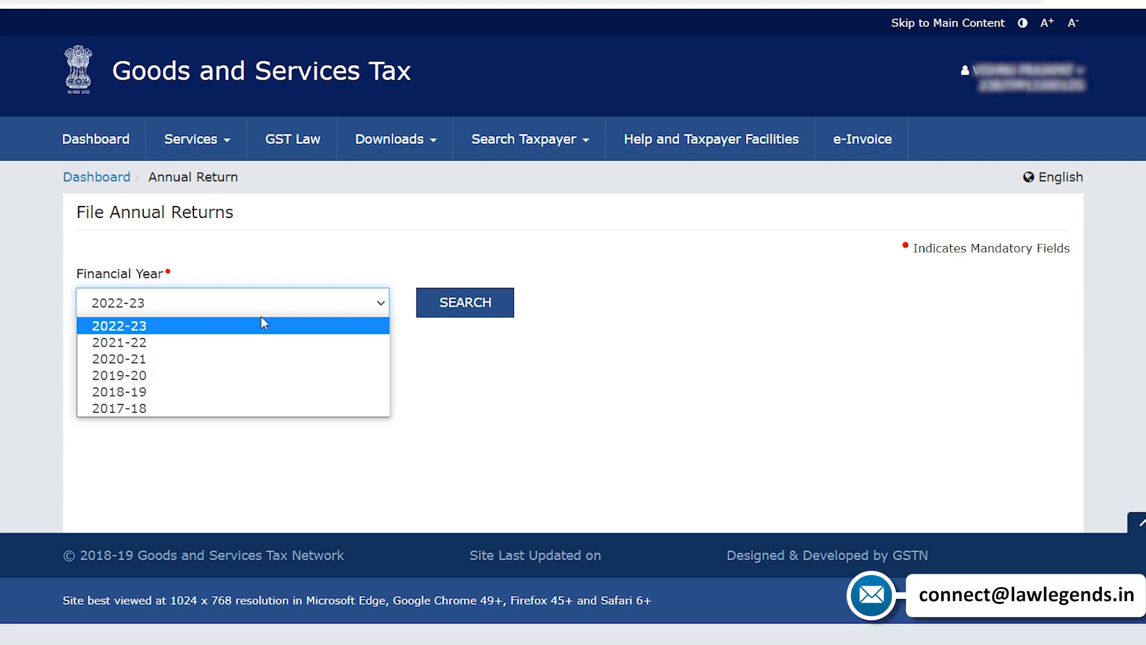
Step: Find the annual returns for financial year 2022-23 and open the GSTR-4 return for online preparation
click(261, 318)
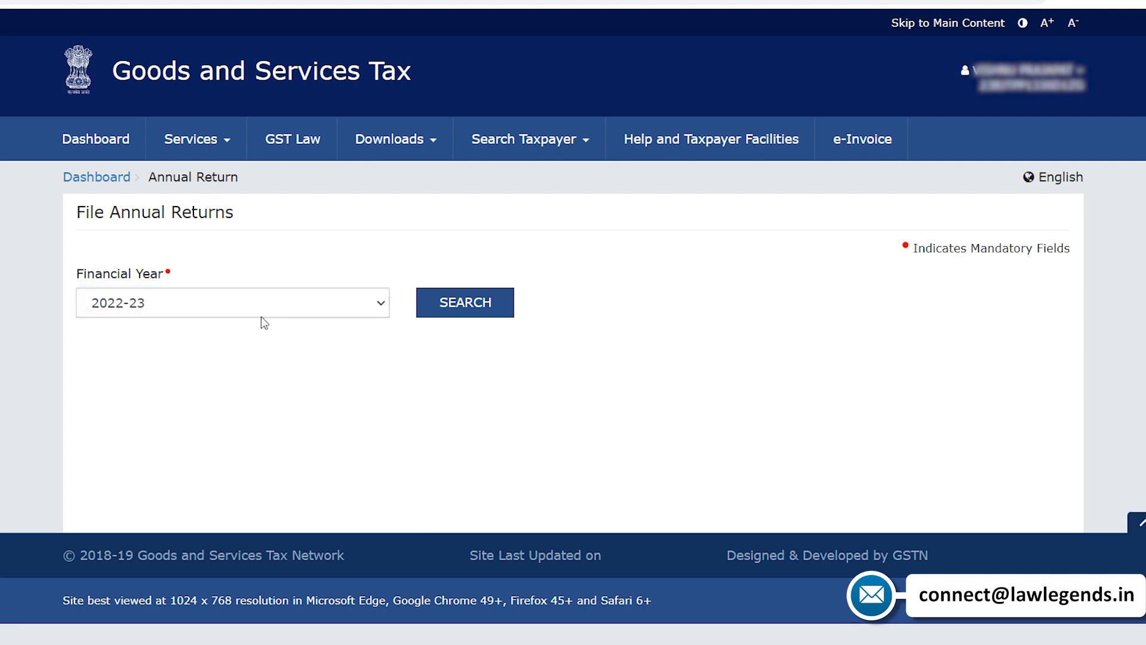
click(451, 303)
scroll(451, 300, down, 2)
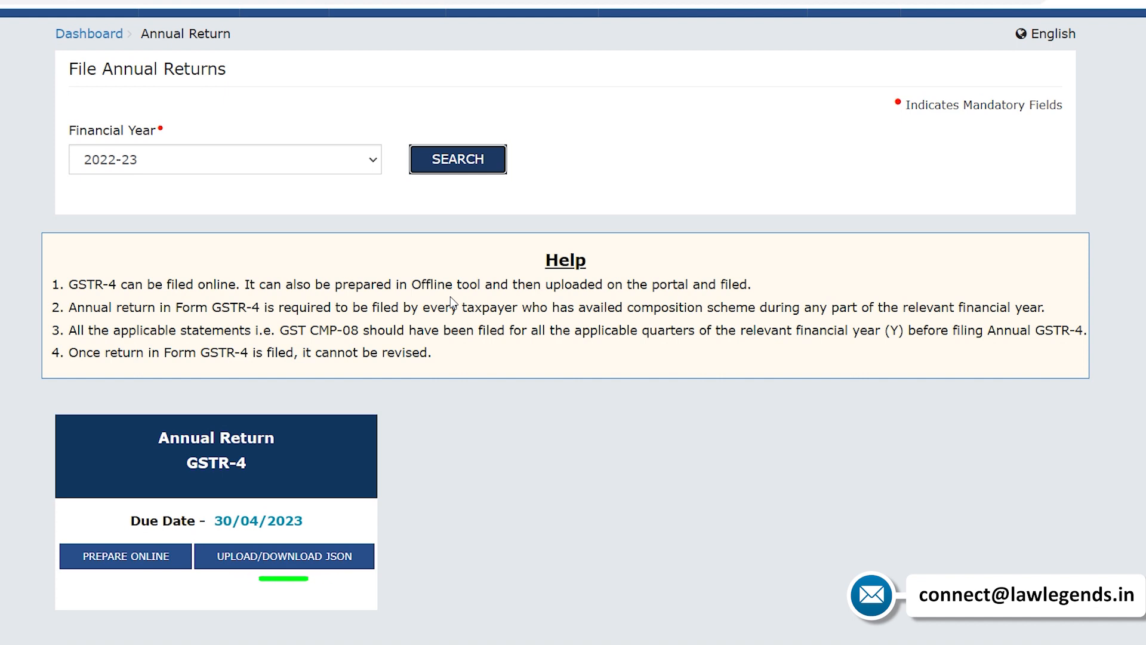
click(106, 570)
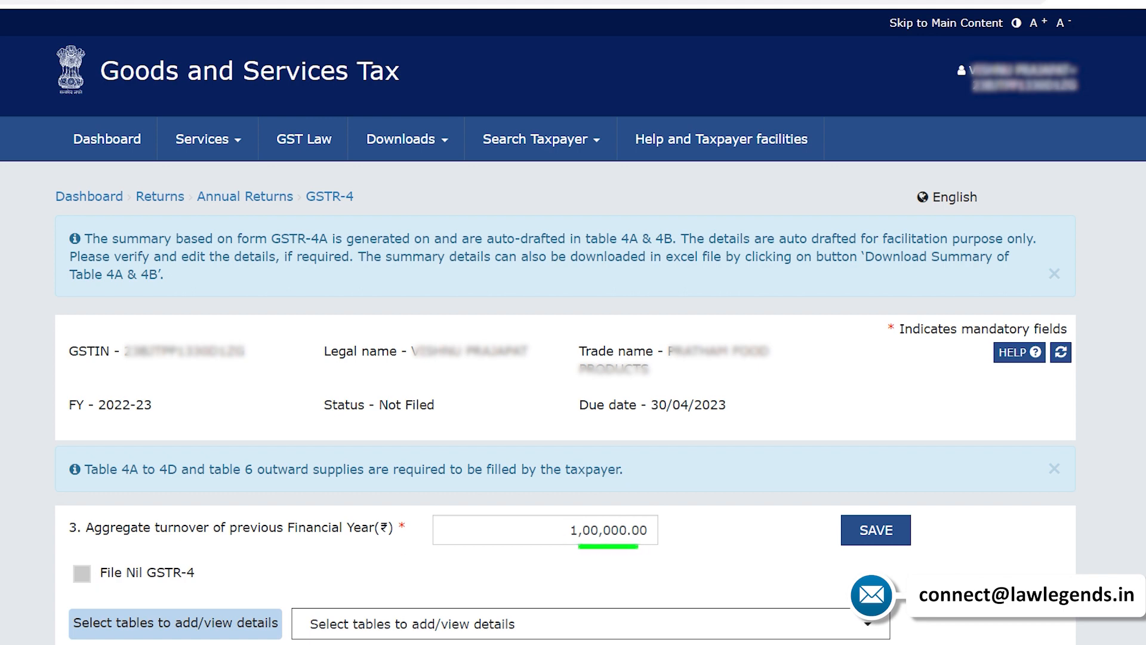
Step: Save the previous year's aggregate turnover of 1,00,000.00 and open table 4A for inward supplies other than reverse charge at its Supplier GSTIN field
click(882, 539)
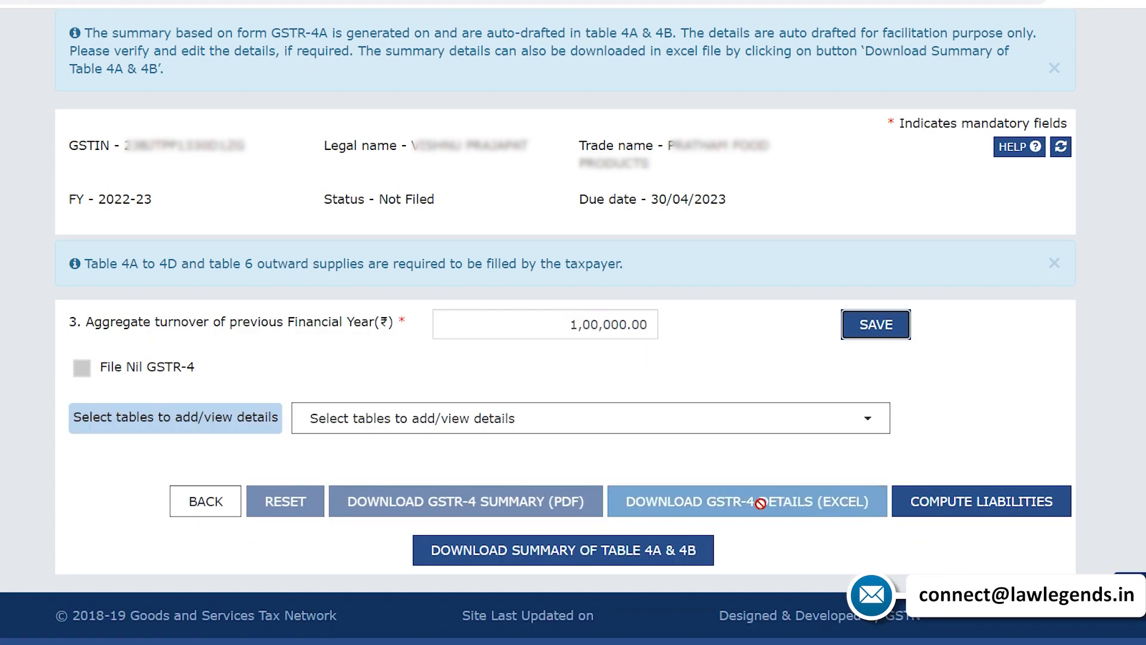
click(780, 428)
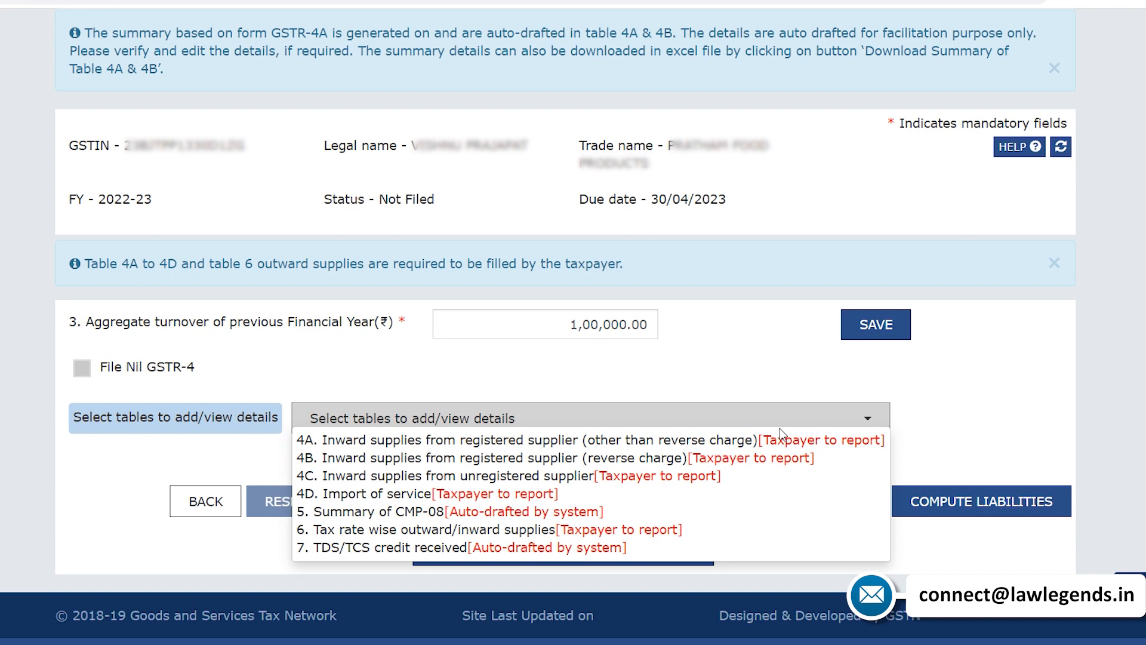
click(779, 431)
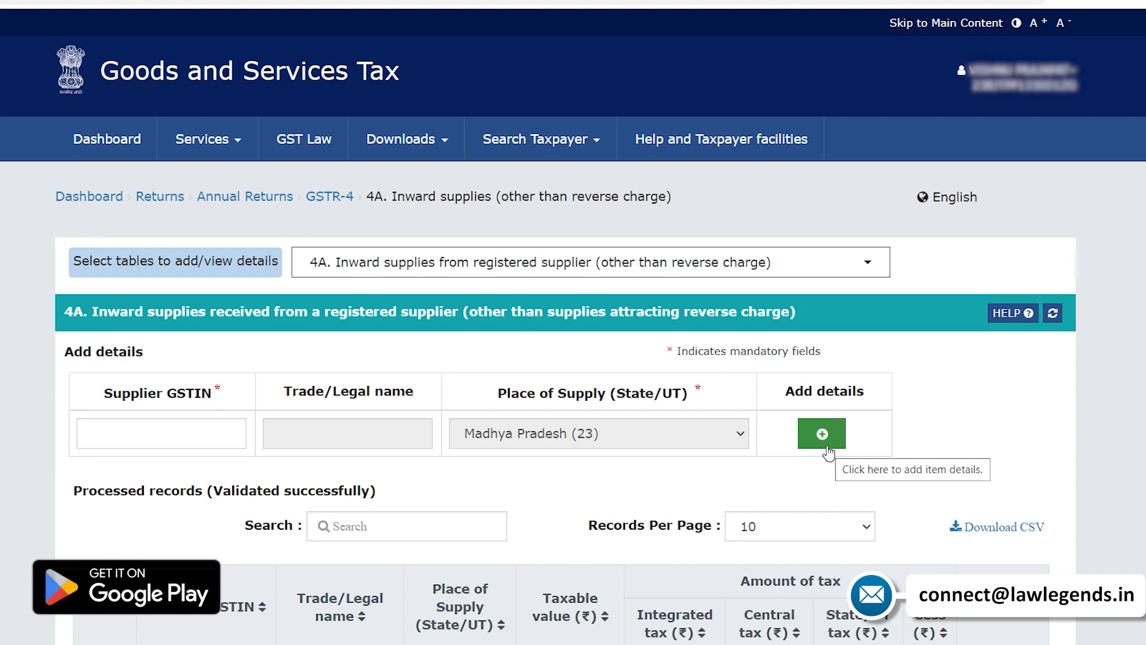
scroll(828, 452, down, 1)
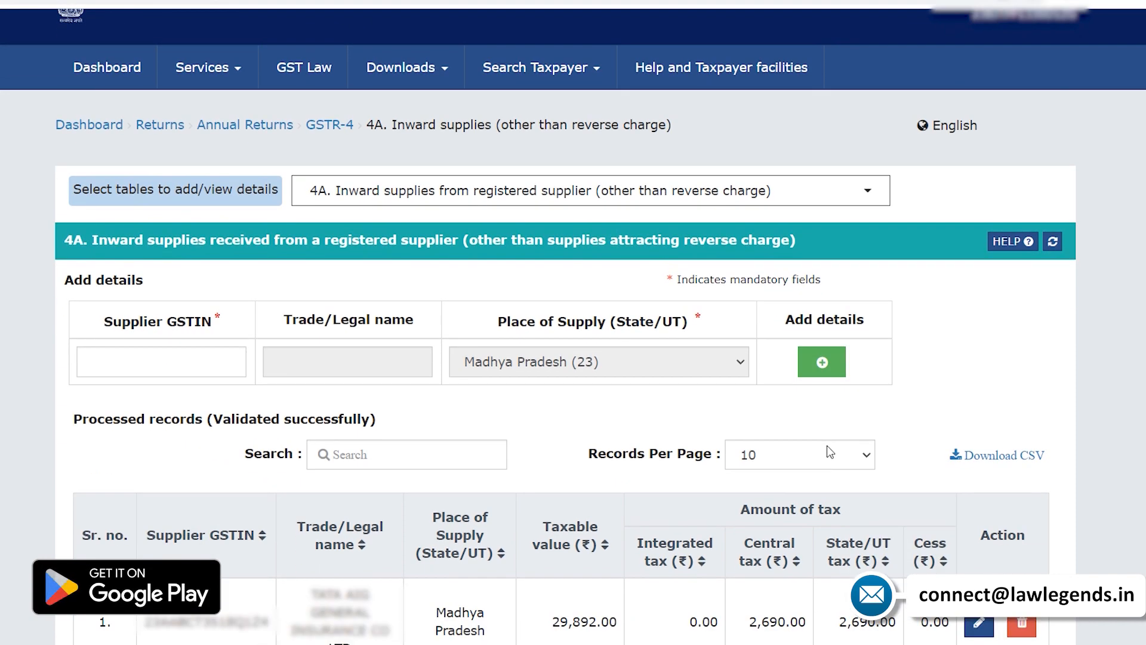
click(95, 351)
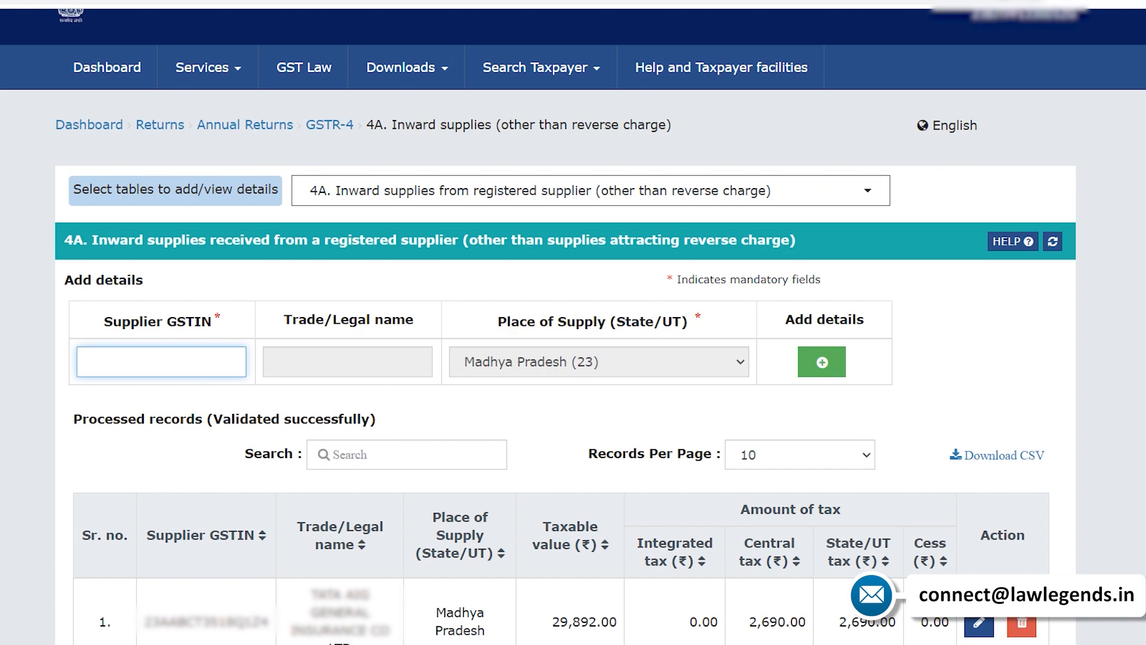
Step: Open table 4B for inward supplies from registered suppliers under reverse charge and review its processed records
scroll(565, 358, down, 3)
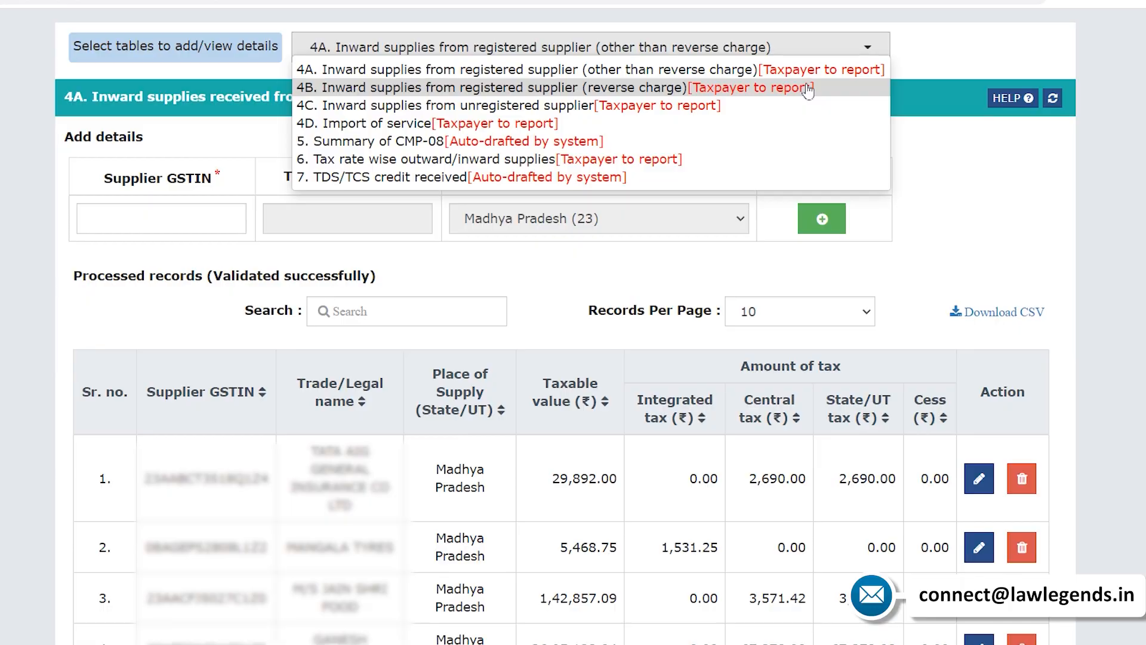
click(806, 86)
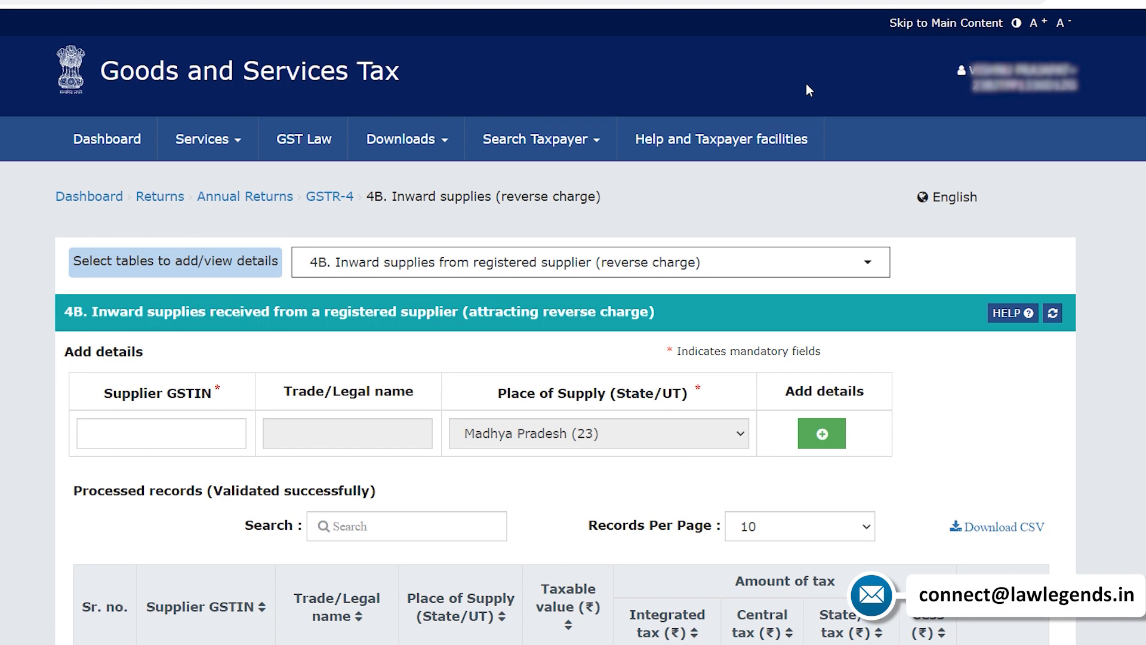
scroll(808, 90, down, 2)
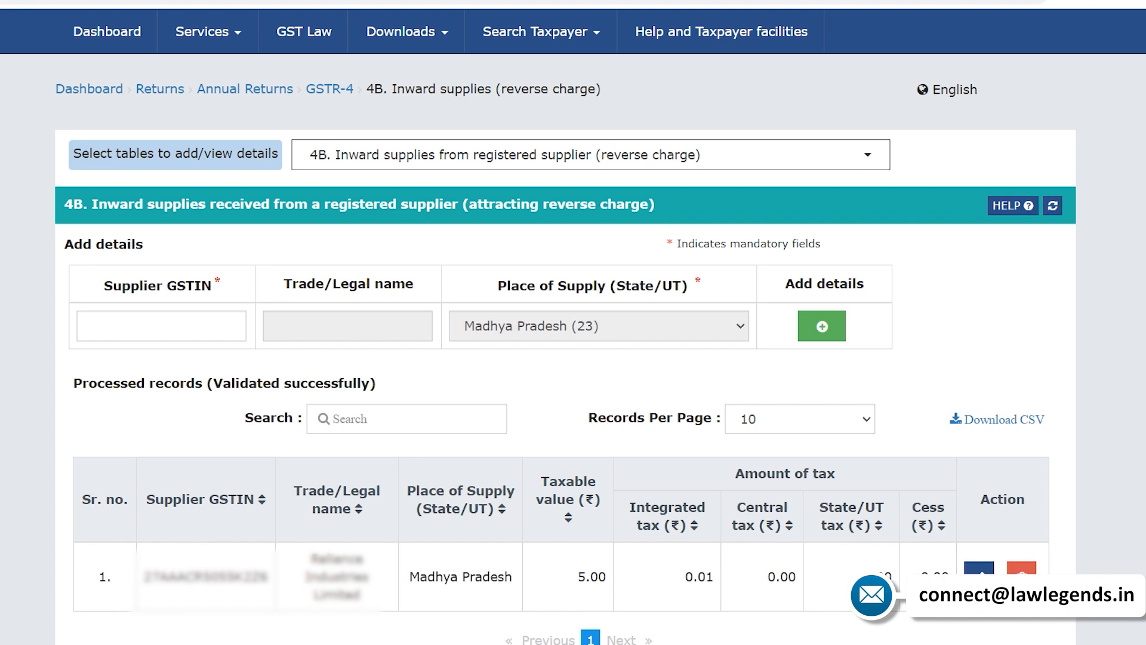
Step: Open table 4C for inward supplies from unregistered suppliers and go through its Supplier PAN and Trade/Legal name fields
click(759, 167)
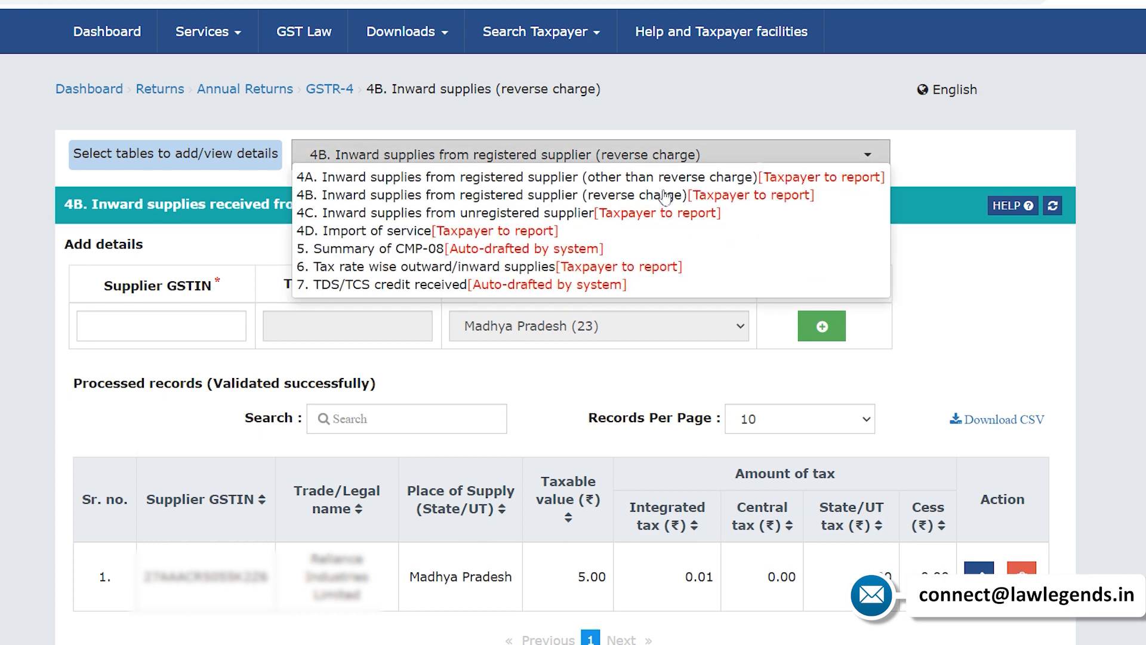
click(640, 212)
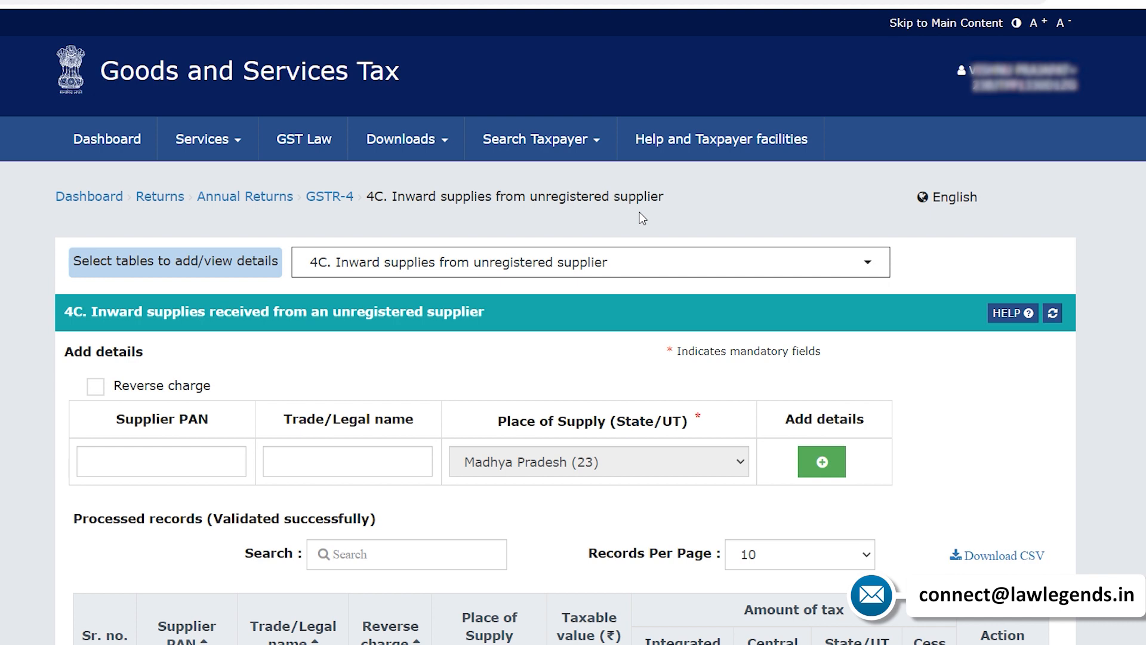
scroll(639, 213, down, 1)
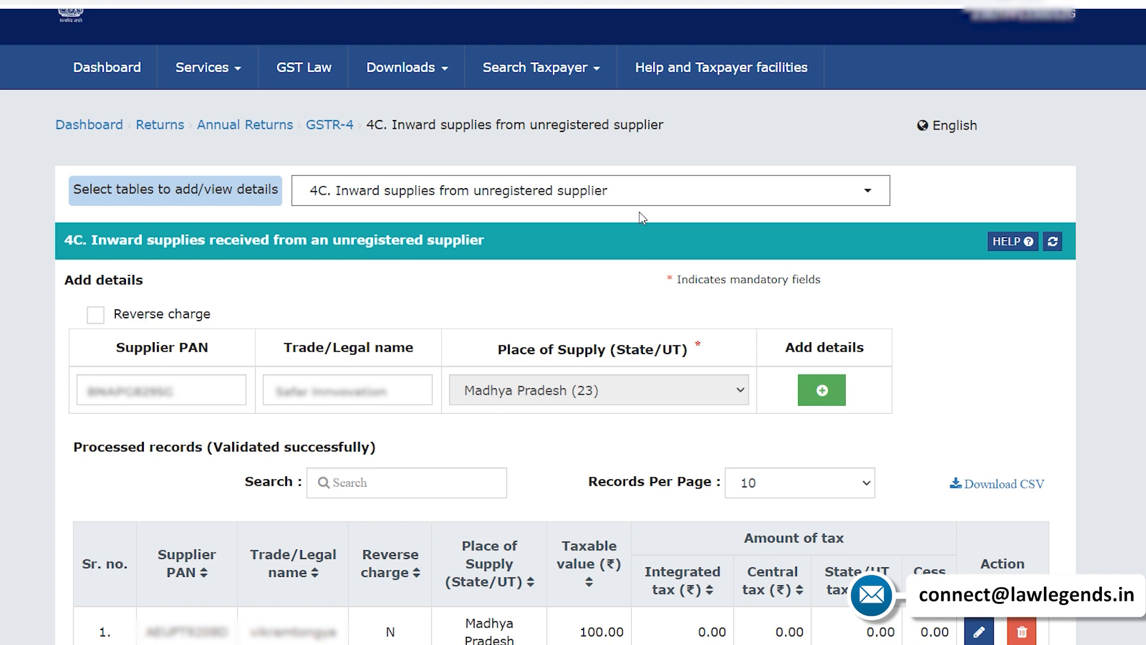
click(89, 389)
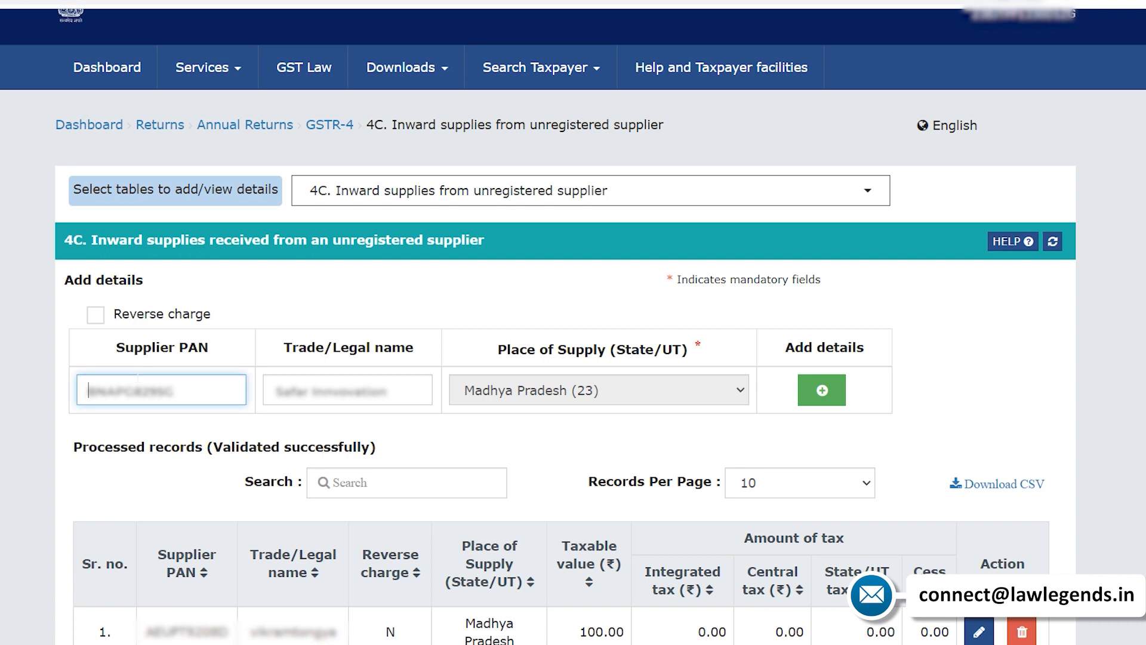
click(269, 389)
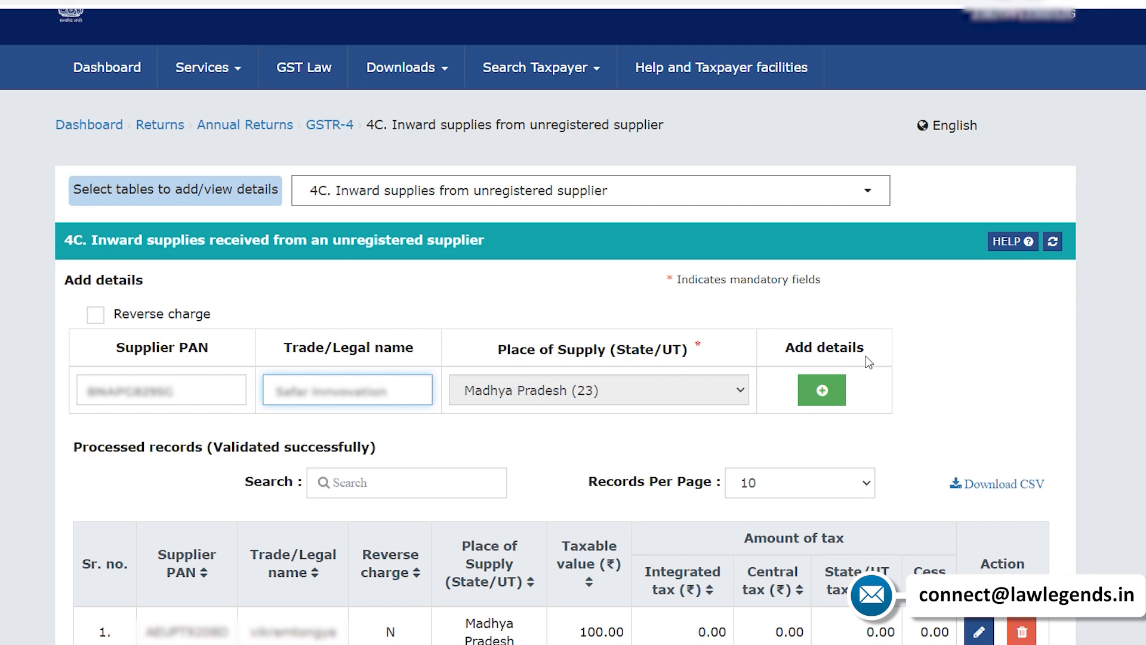
Step: Open table 4D for import of service and review its place of supply and processed records
click(794, 194)
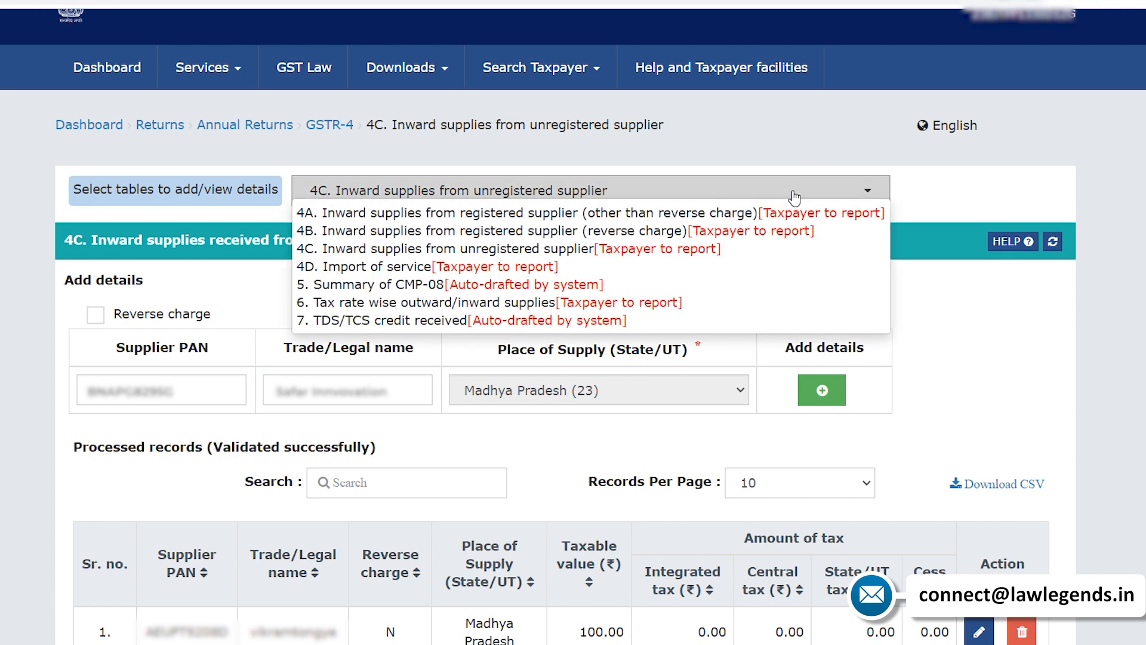
click(645, 275)
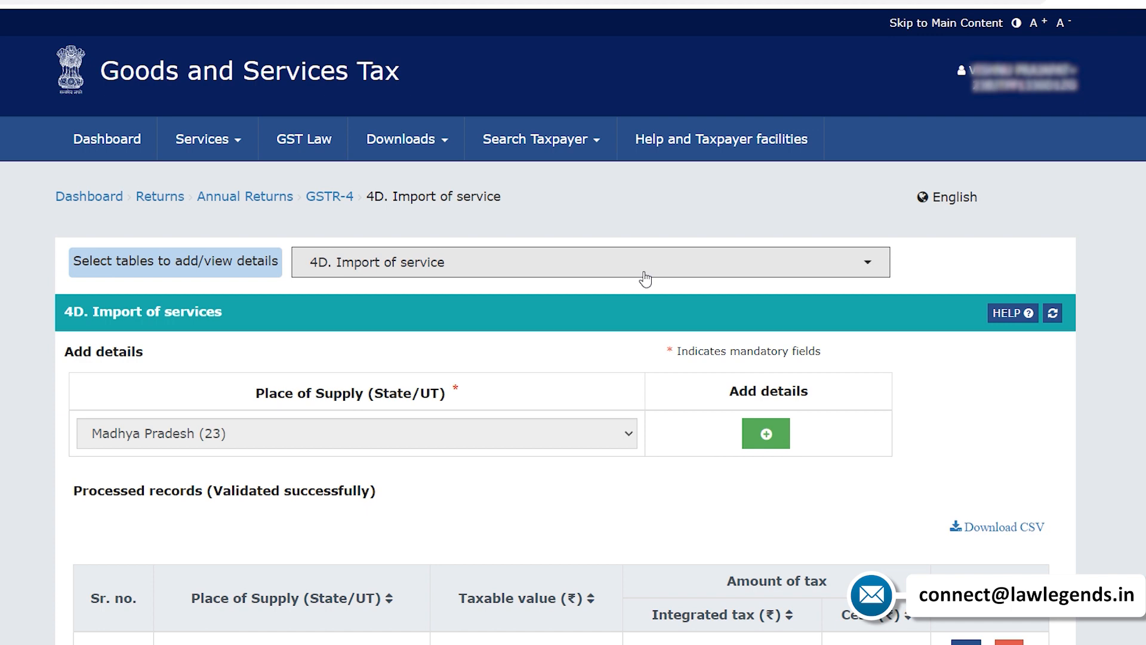
scroll(645, 278, down, 3)
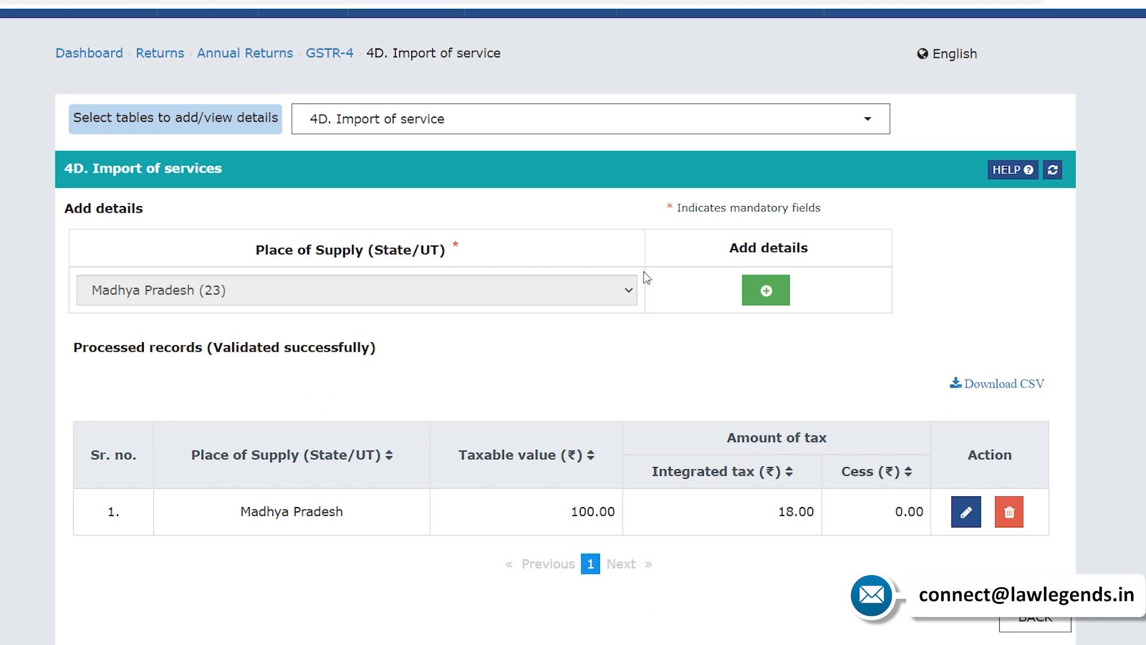
scroll(643, 271, down, 1)
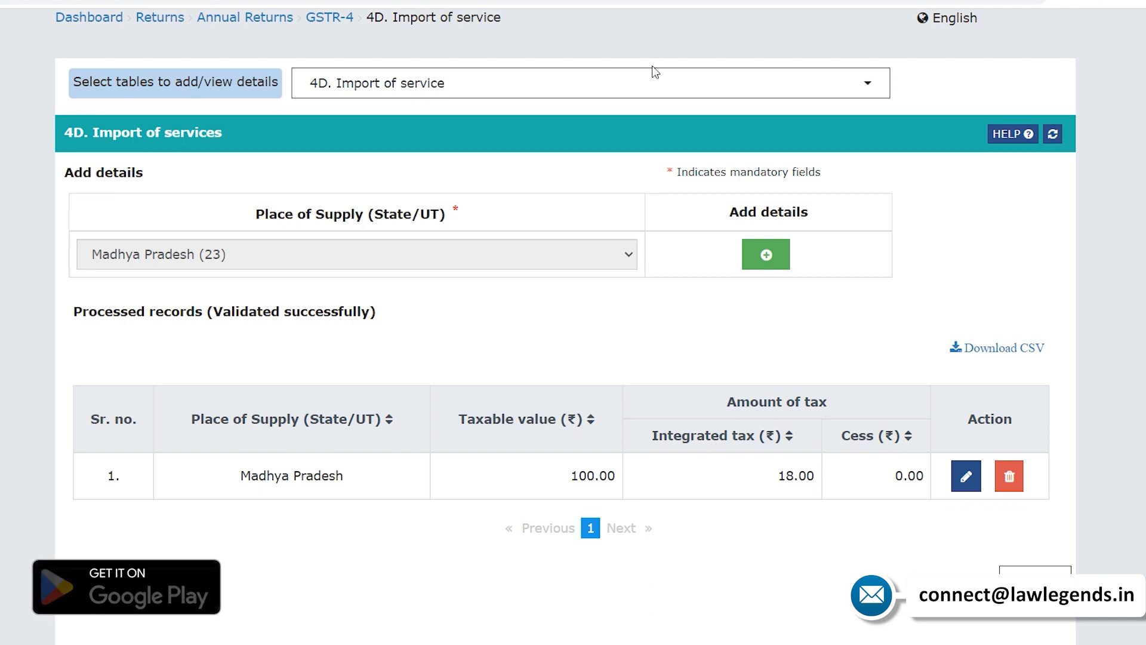
Step: Open table 5, the summary of CMP-08, and review the self-assessed liability, tax paid and interest rows
click(653, 84)
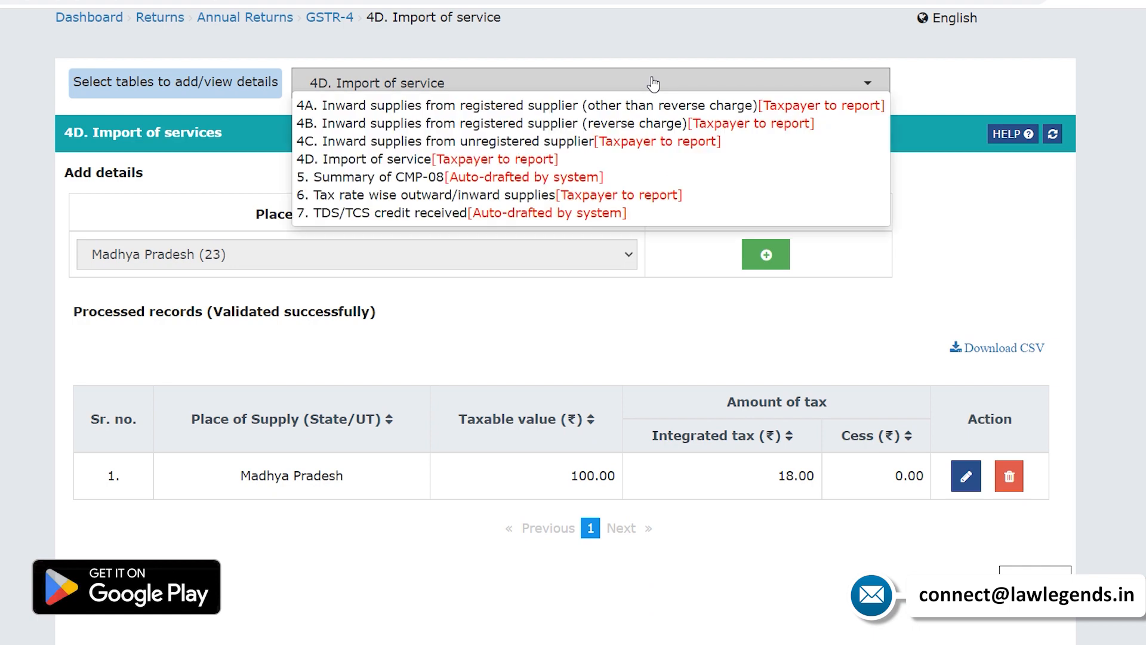
click(606, 177)
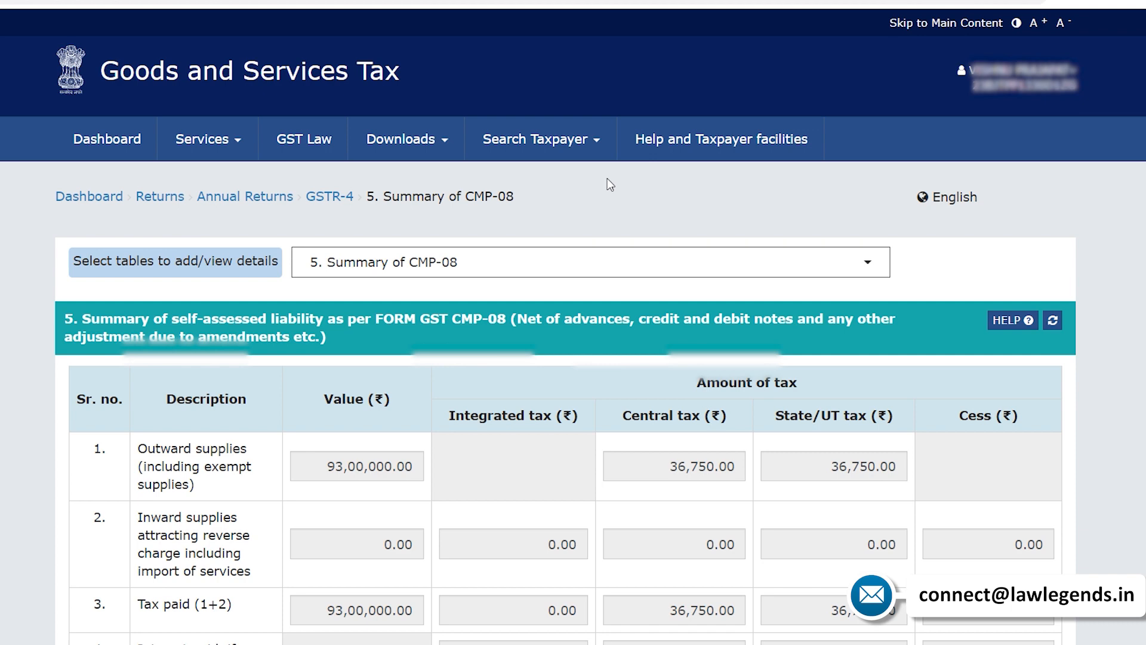
scroll(607, 182, down, 2)
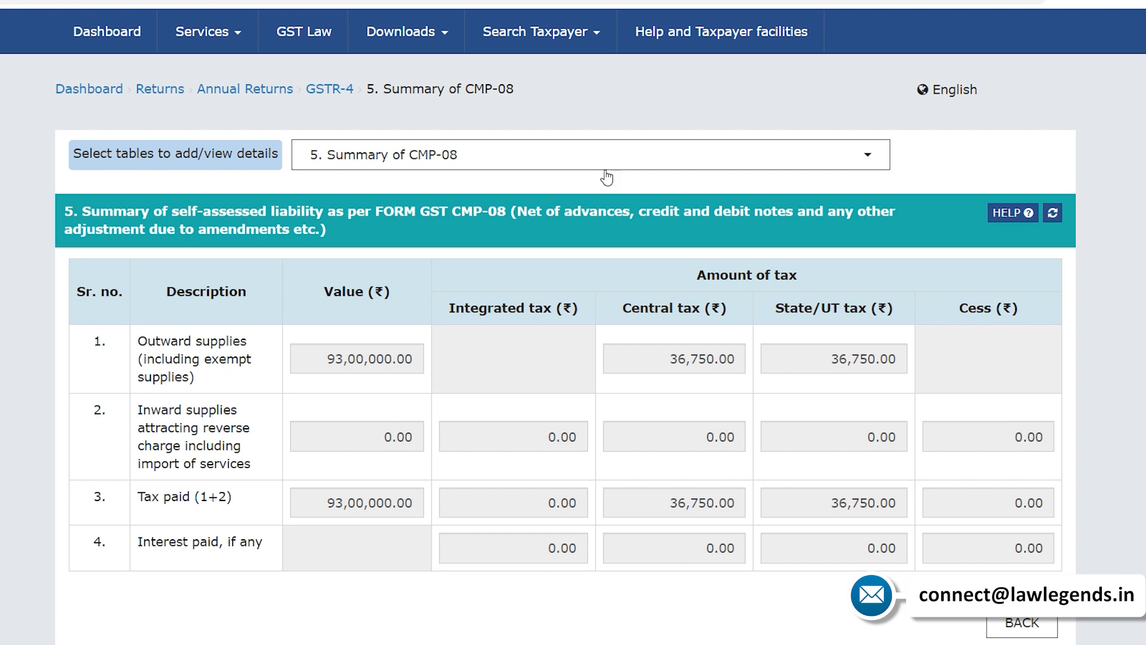
Step: Open table 6 for tax rate wise outward and inward supplies and review the outward supply values per rate
click(607, 172)
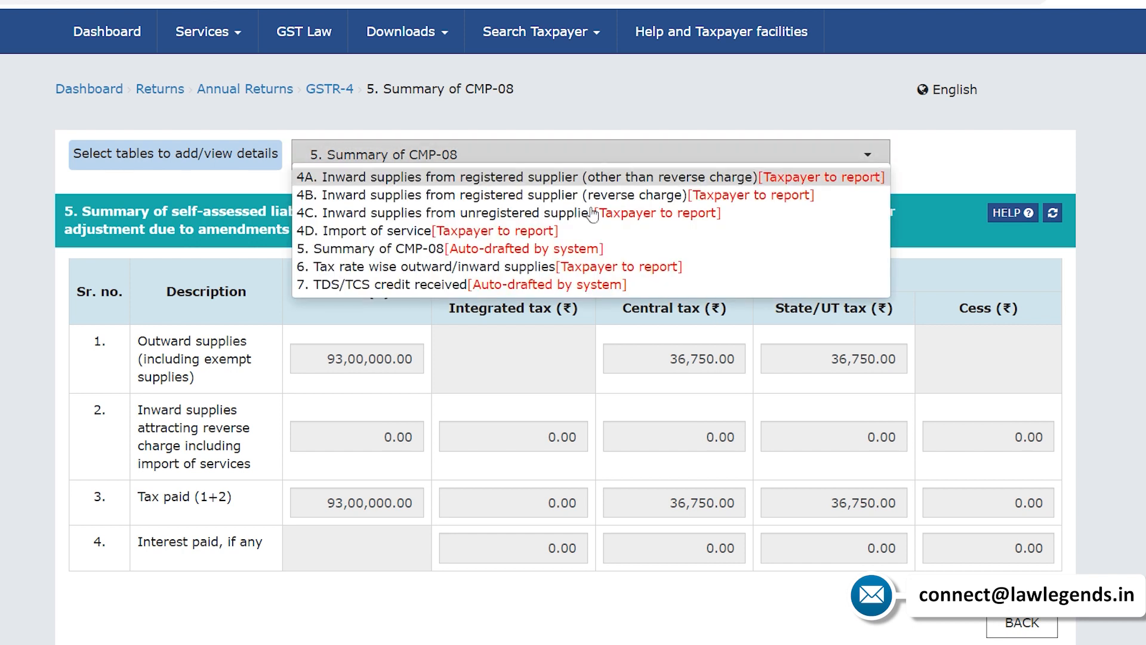
click(578, 266)
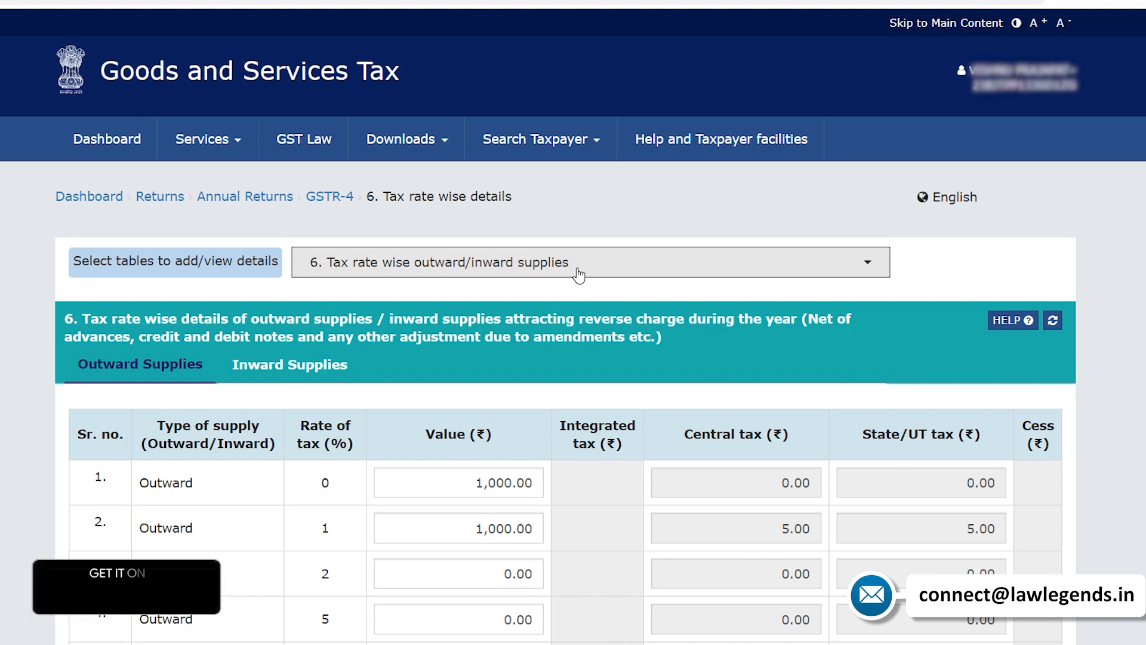
scroll(578, 274, down, 1)
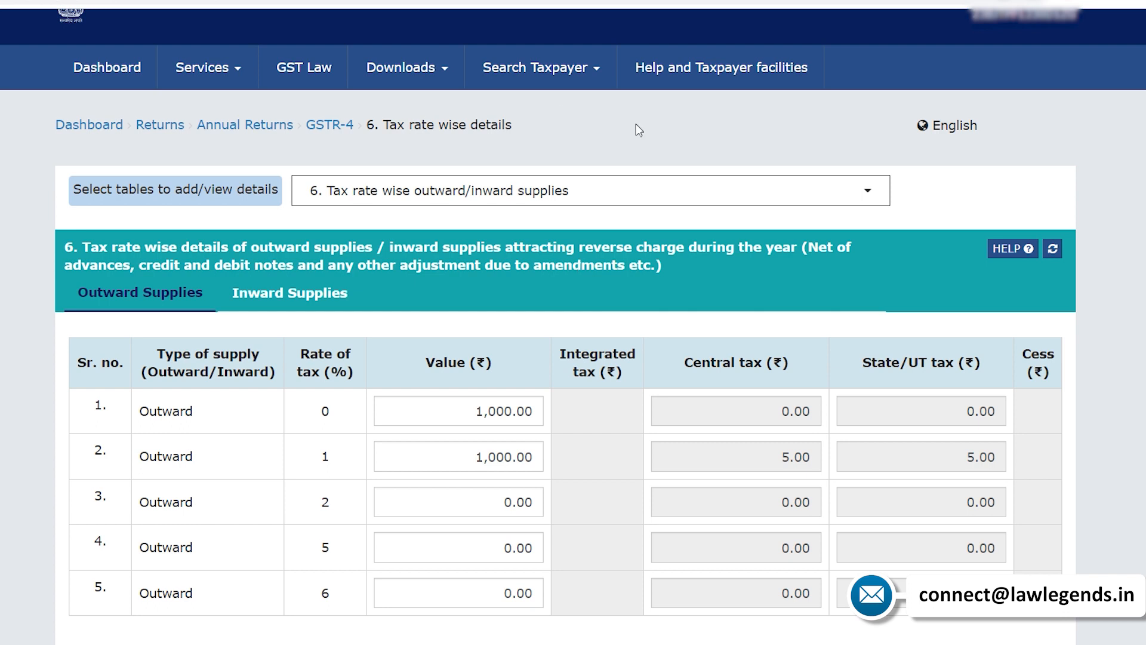
Step: Open table 7 for TDS/TCS credit received and return to the main GSTR-4 page at the Compute Liabilities option
click(571, 191)
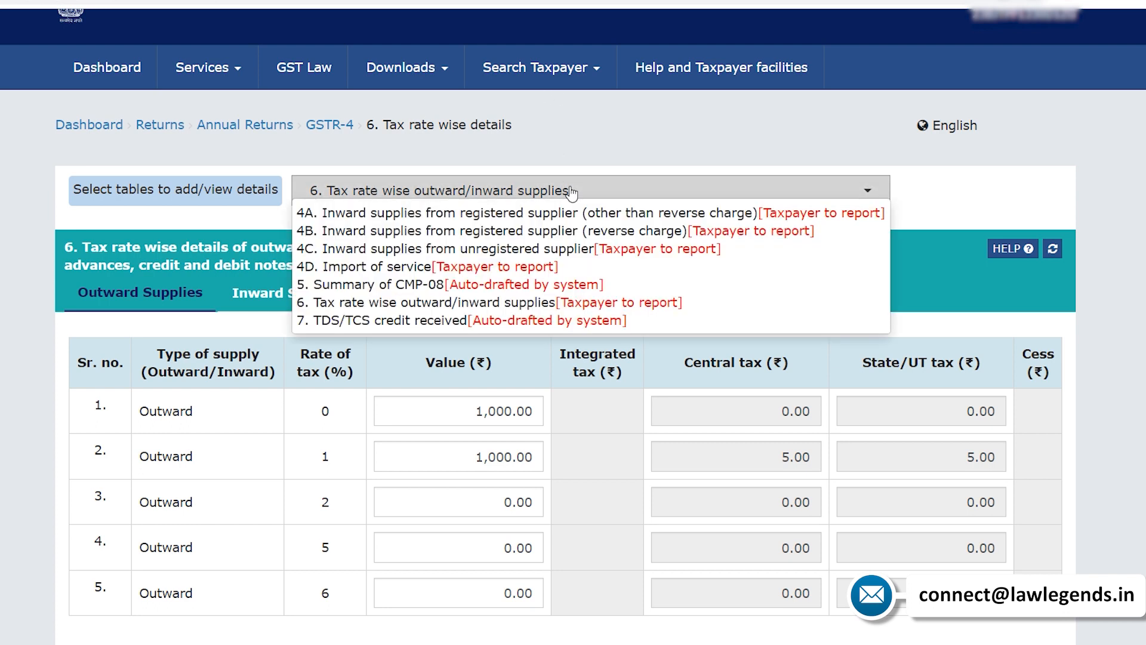
click(554, 323)
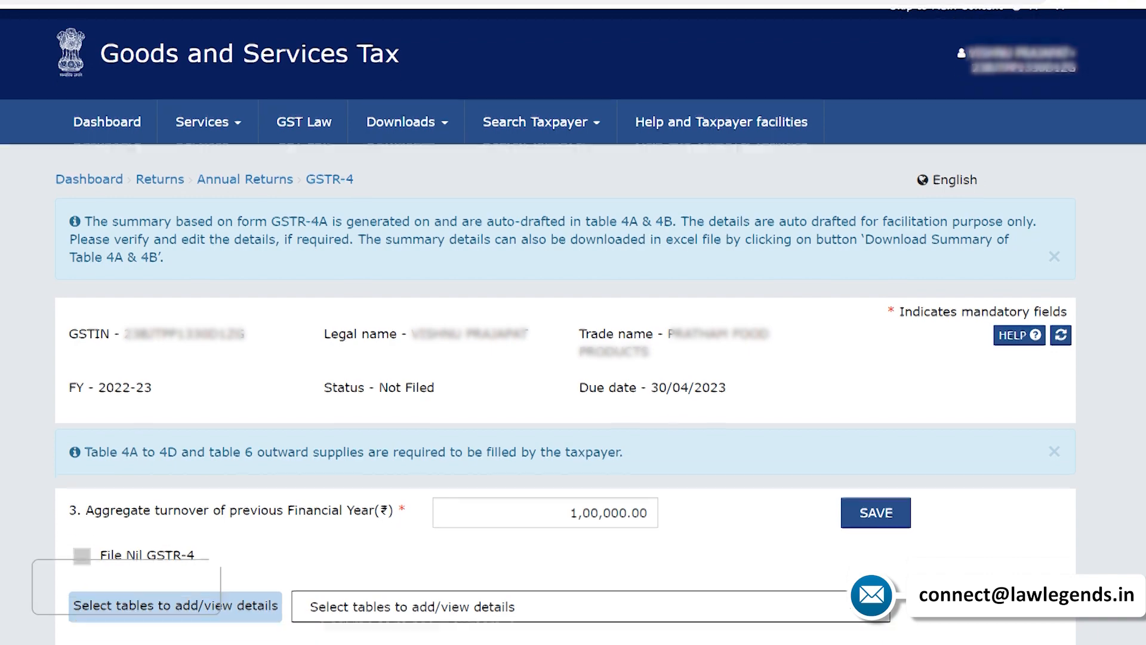
scroll(573, 323, down, 2)
scroll(996, 519, down, 1)
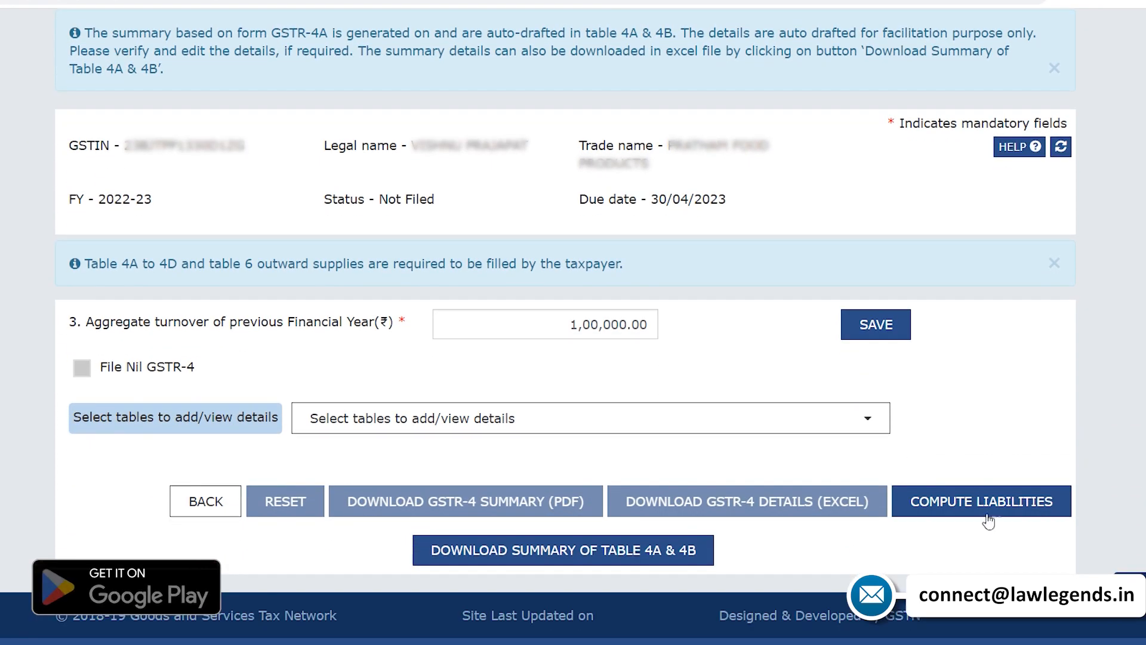